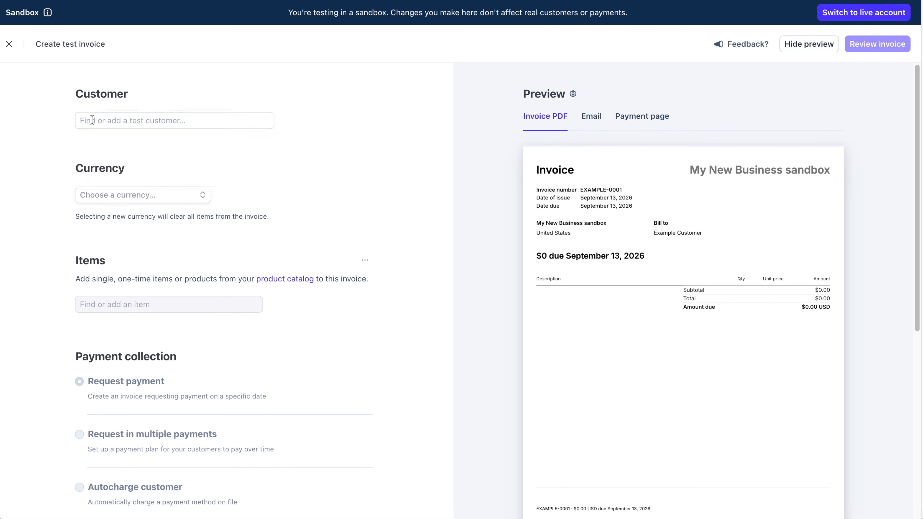
- Bill the invoice to the existing test customer found by name search
{"action": "left_click", "coordinate": [92, 120]}
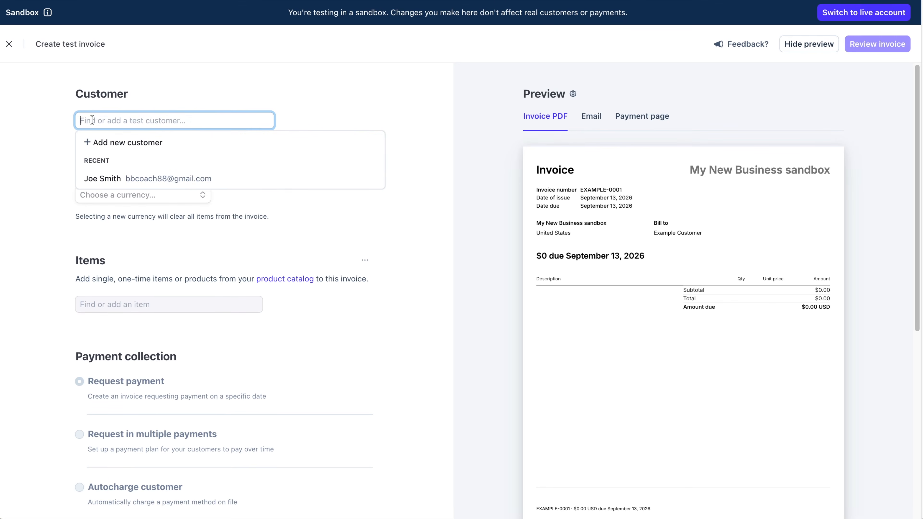
{"action": "type", "text": "Joe"}
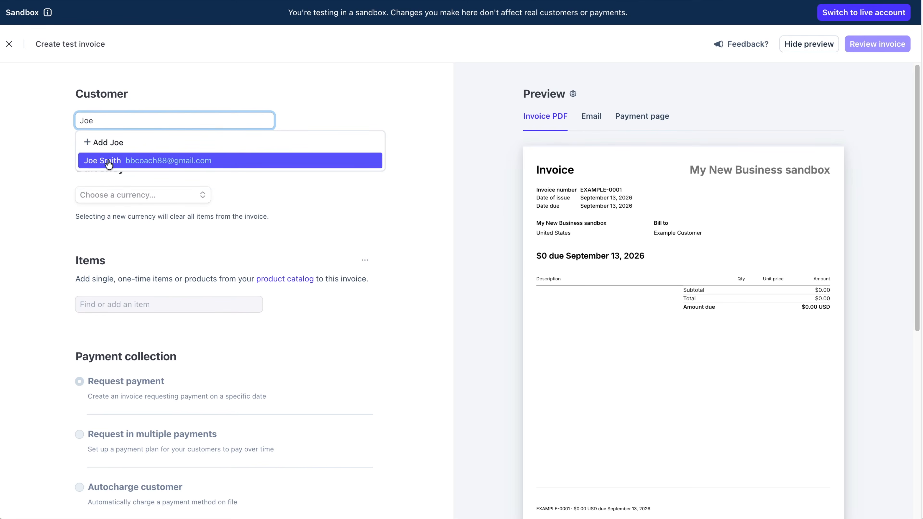
{"action": "left_click", "coordinate": [116, 164]}
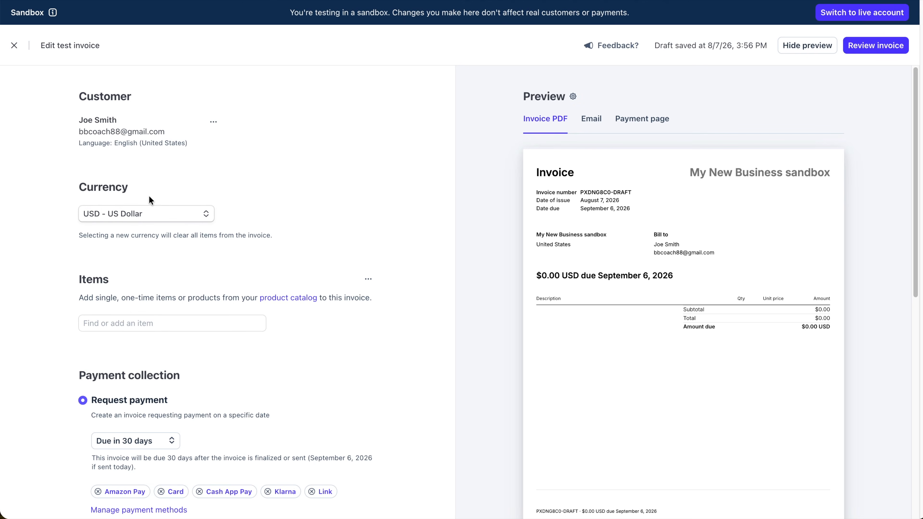
- Add one Lavender Candle line item at $16.99 and save it
{"action": "left_click", "coordinate": [122, 322]}
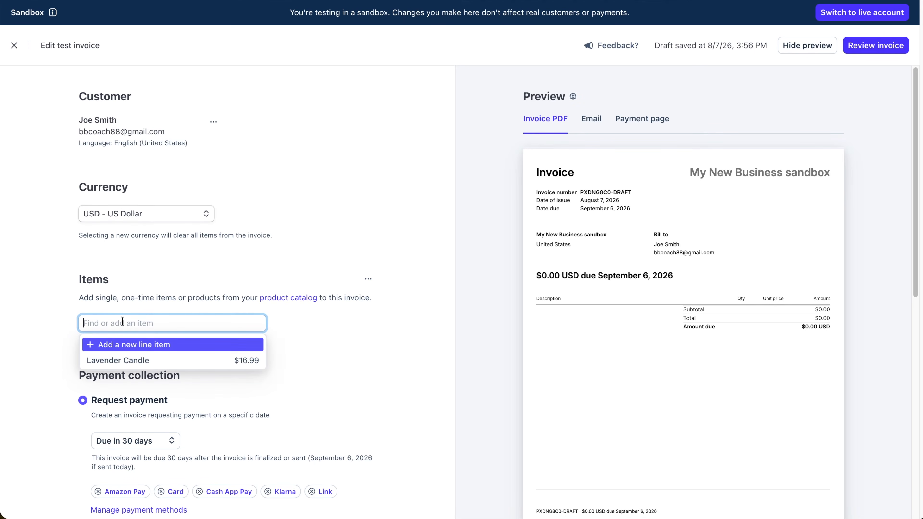
{"action": "left_click", "coordinate": [113, 360]}
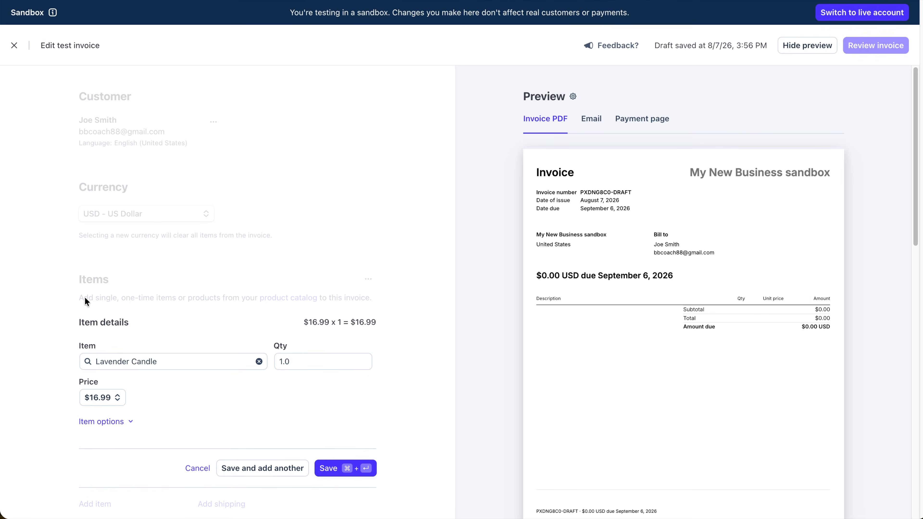
{"action": "scroll", "coordinate": [84, 296], "scroll_direction": "down", "scroll_amount": 2}
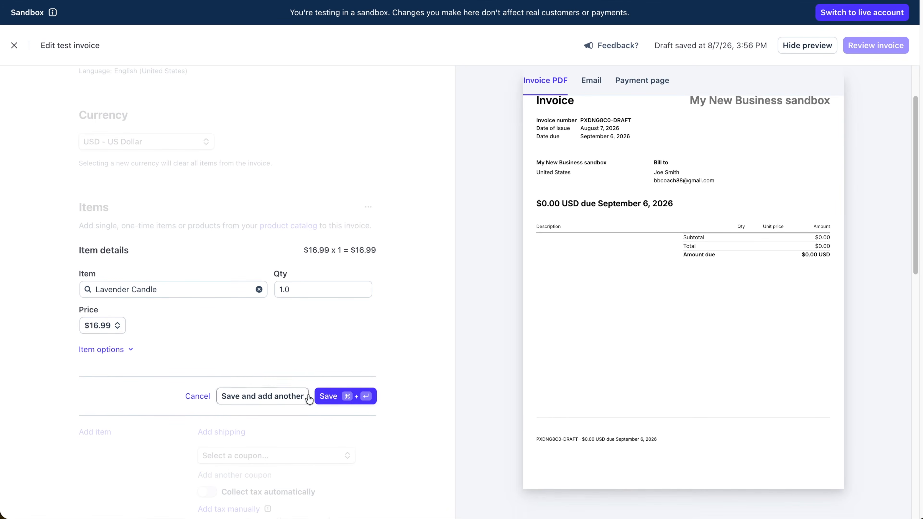
{"action": "left_click", "coordinate": [327, 395]}
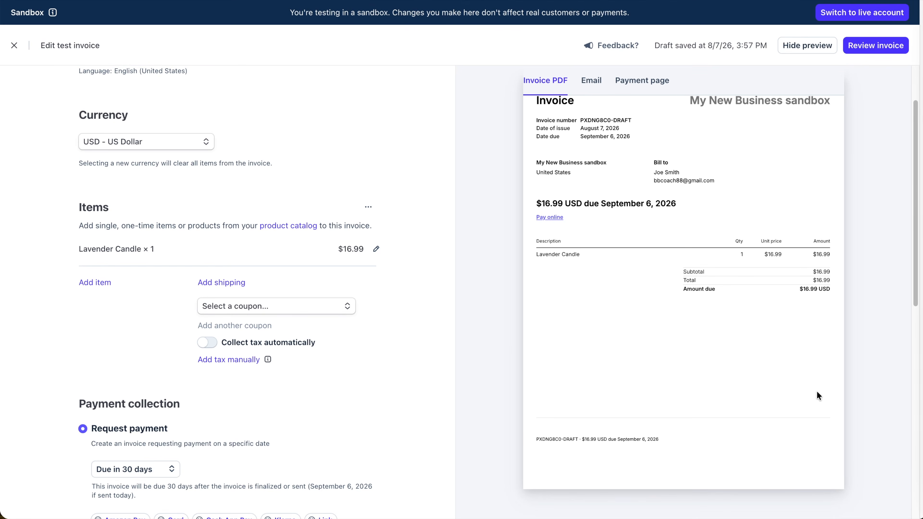
{"action": "left_click", "coordinate": [202, 342]}
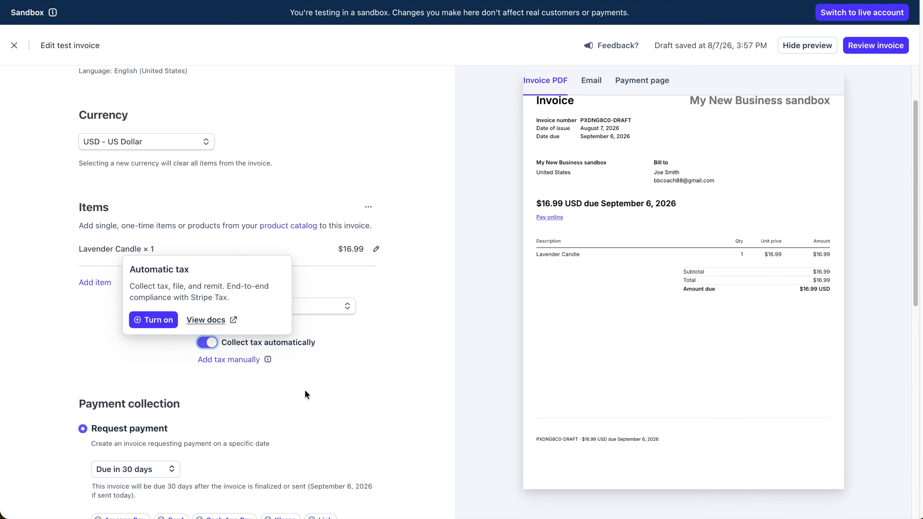
{"action": "left_click", "coordinate": [298, 385]}
{"action": "scroll", "coordinate": [159, 287], "scroll_direction": "down", "scroll_amount": 6}
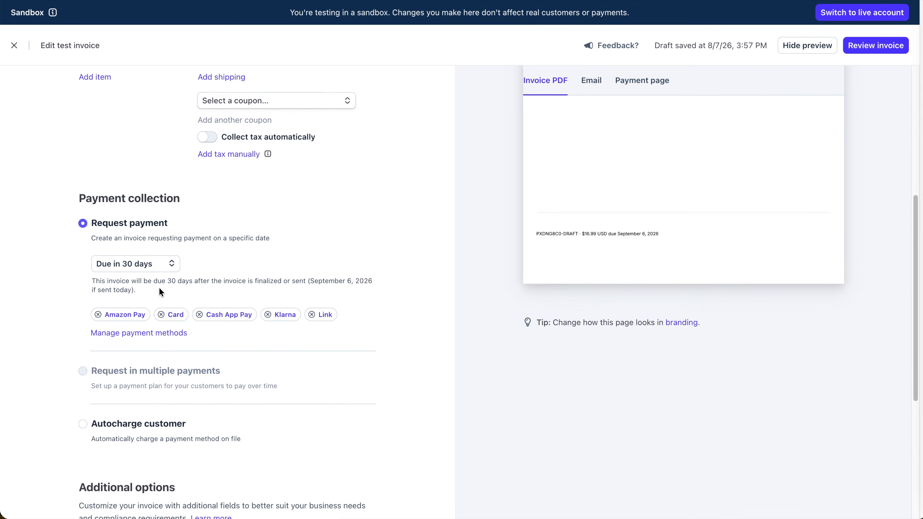
{"action": "scroll", "coordinate": [159, 287], "scroll_direction": "down", "scroll_amount": 1}
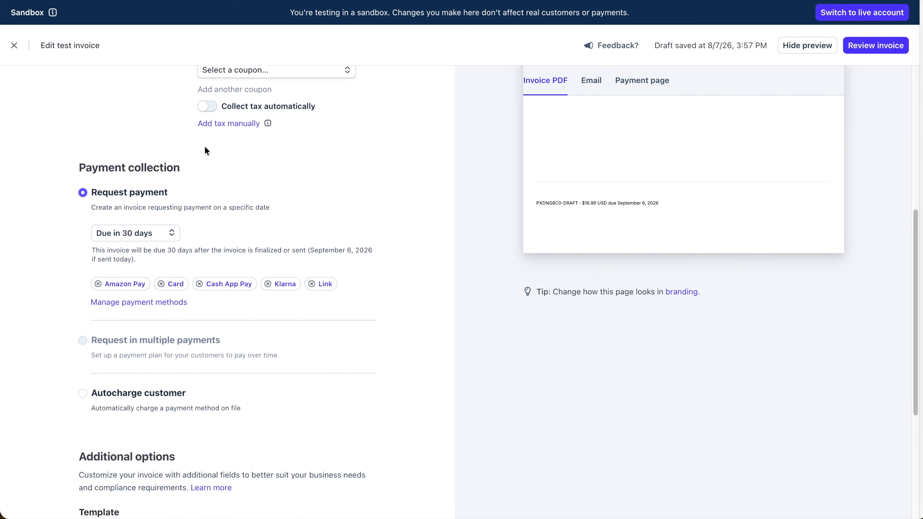
{"action": "left_click", "coordinate": [169, 232]}
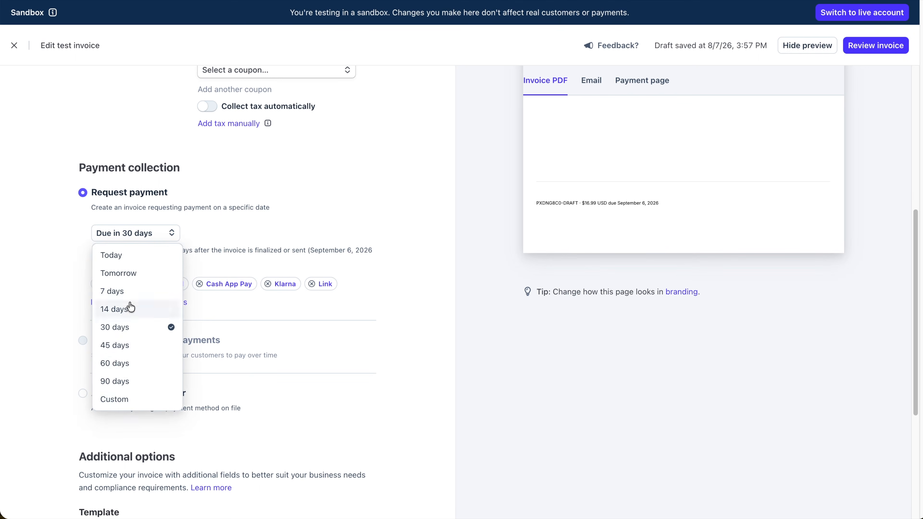
{"action": "left_click", "coordinate": [117, 400]}
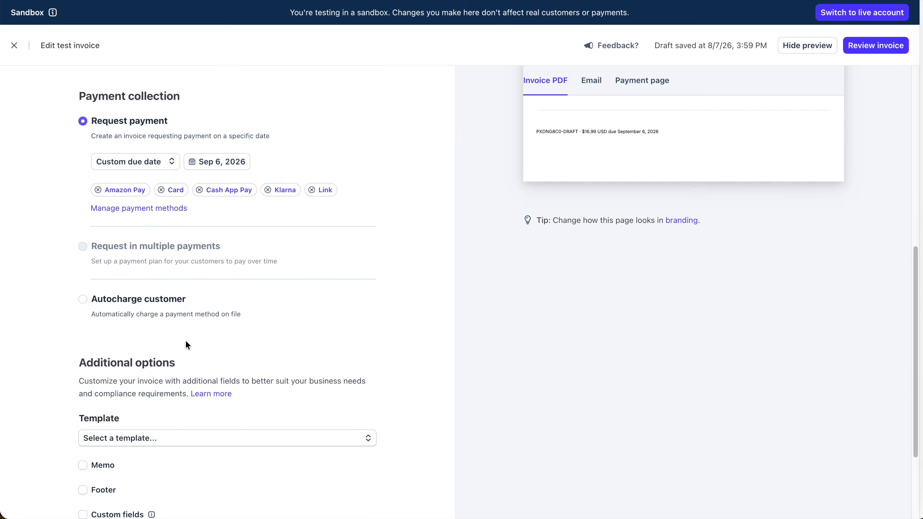
{"action": "scroll", "coordinate": [185, 340], "scroll_direction": "down", "scroll_amount": 1}
{"action": "scroll", "coordinate": [185, 345], "scroll_direction": "down", "scroll_amount": 3}
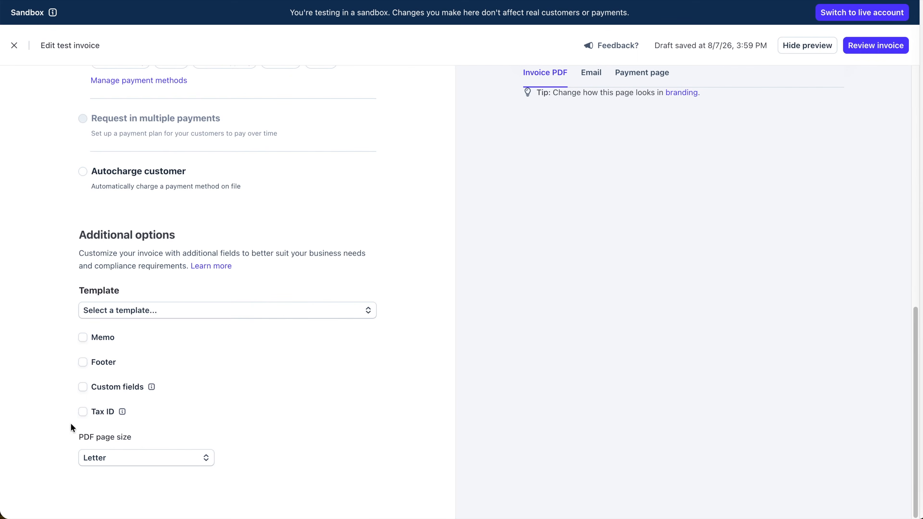
{"action": "scroll", "coordinate": [533, 267], "scroll_direction": "up", "scroll_amount": 15}
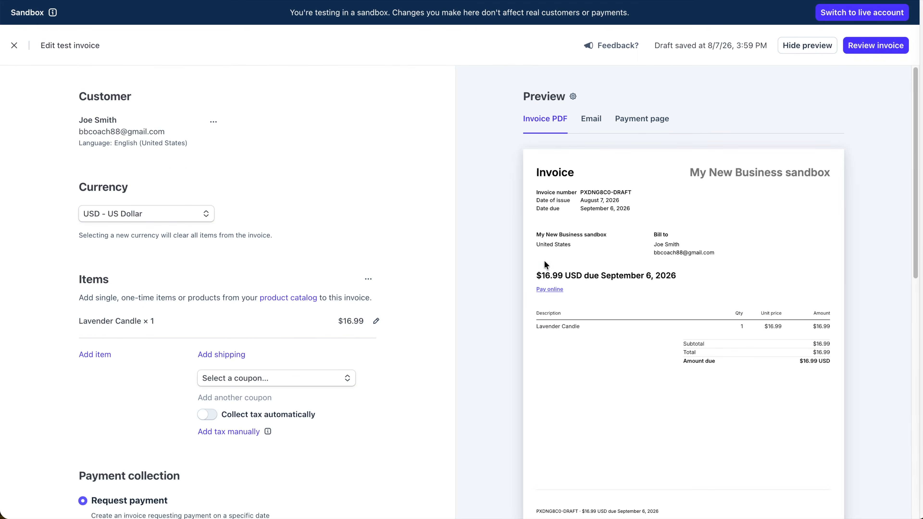
- Preview the invoice first as the customer's email, then as the payment page
{"action": "left_click", "coordinate": [592, 119]}
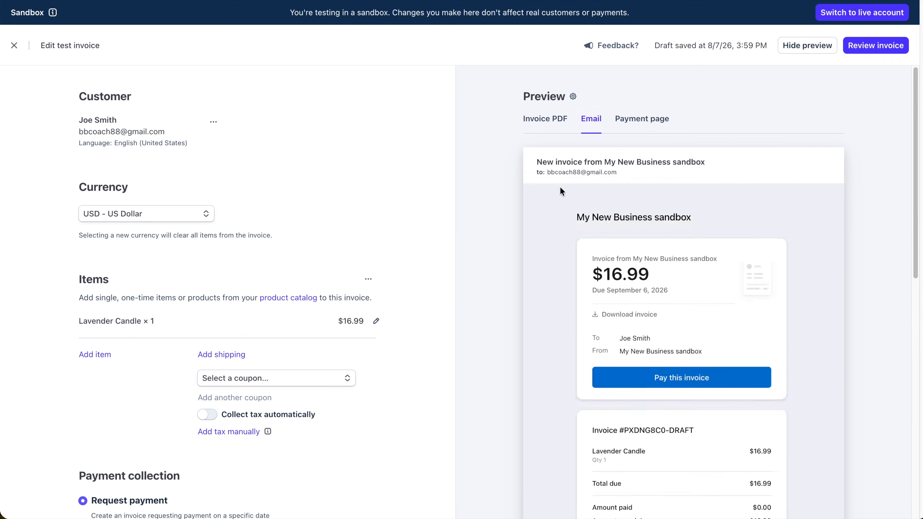
{"action": "scroll", "coordinate": [560, 187], "scroll_direction": "down", "scroll_amount": 3}
{"action": "scroll", "coordinate": [714, 190], "scroll_direction": "up", "scroll_amount": 3}
{"action": "left_click", "coordinate": [641, 119]}
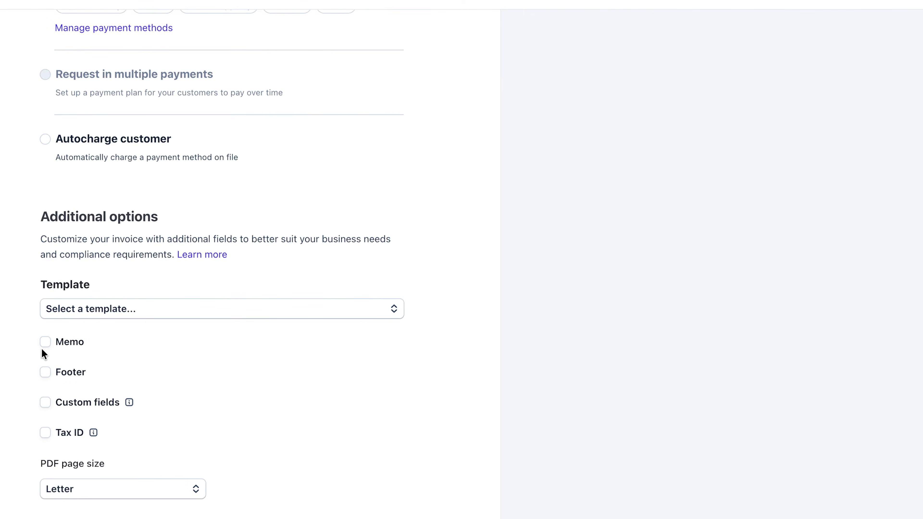
{"action": "left_click", "coordinate": [46, 341]}
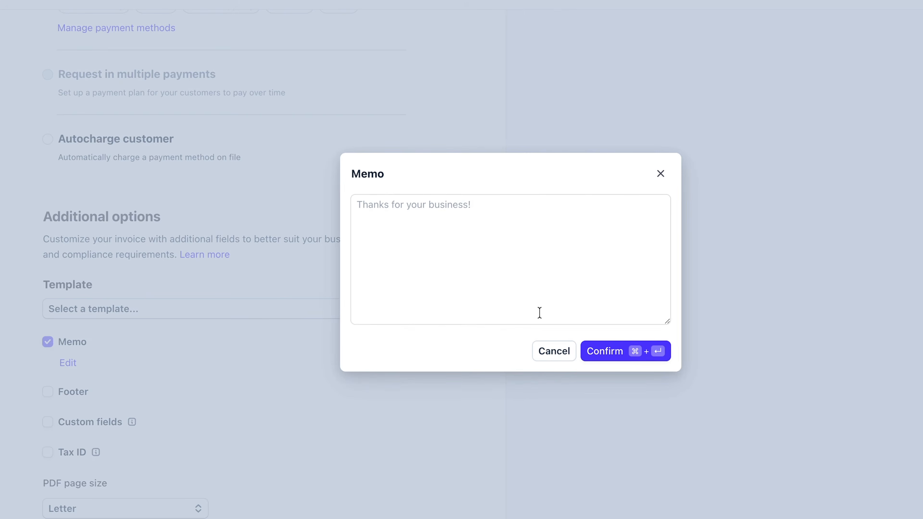
{"action": "left_click", "coordinate": [553, 352]}
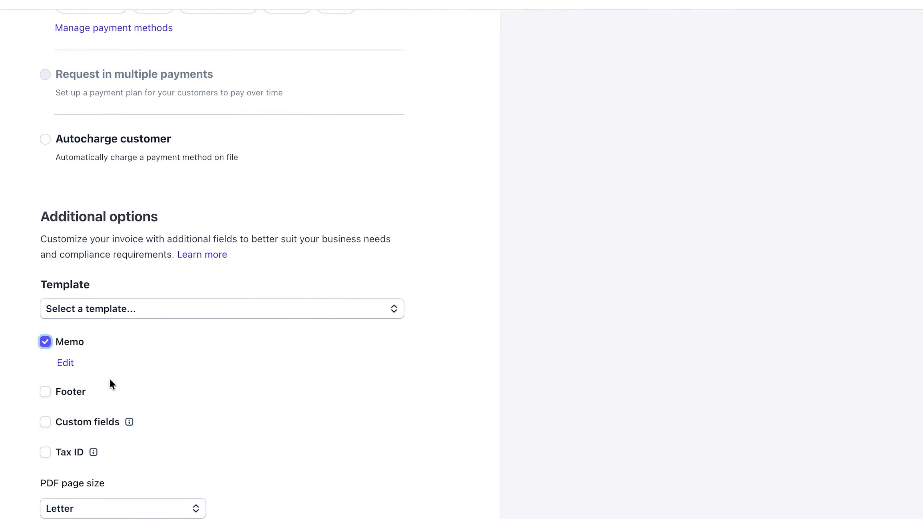
{"action": "left_click", "coordinate": [45, 343]}
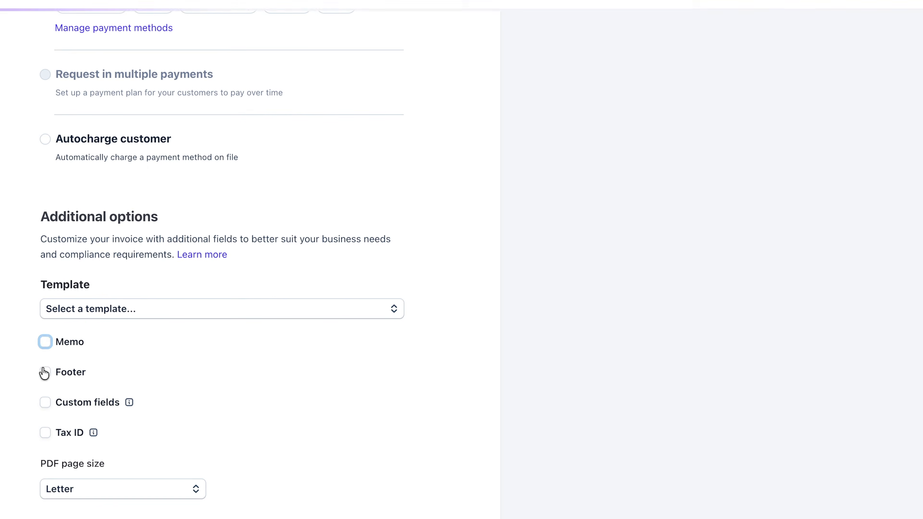
{"action": "left_click", "coordinate": [47, 372]}
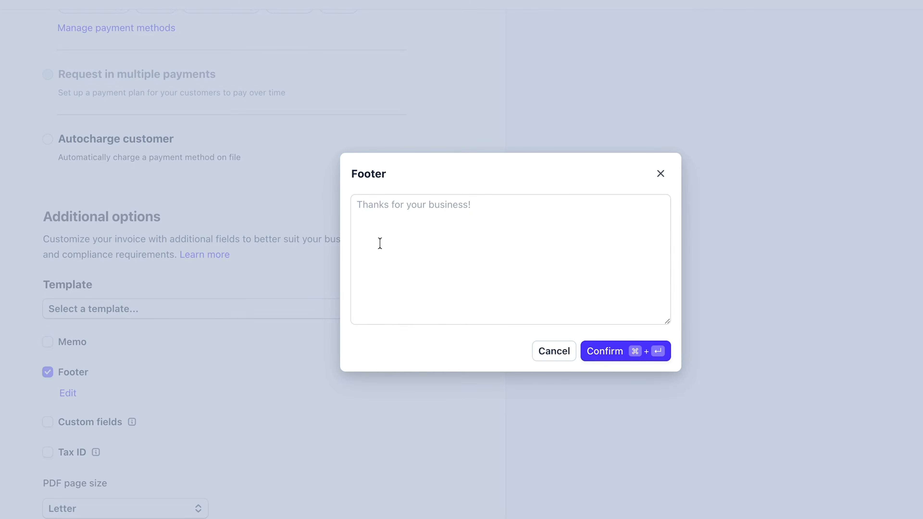
{"action": "left_click", "coordinate": [379, 207]}
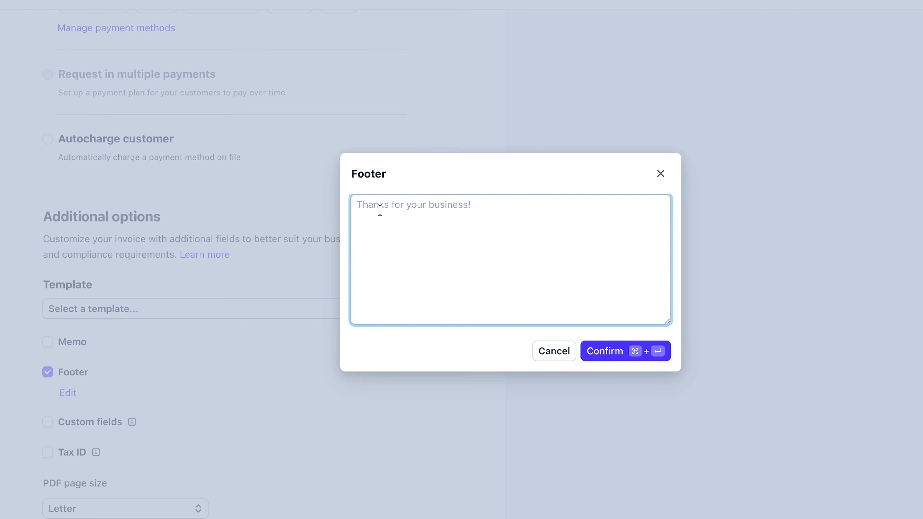
{"action": "type", "text": "refer a f"}
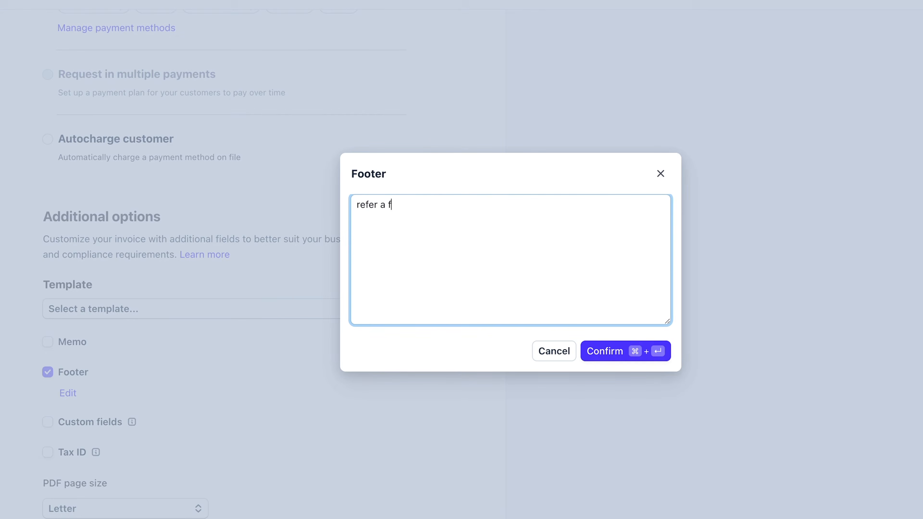
{"action": "type", "text": "riend"}
{"action": "left_click", "coordinate": [553, 352]}
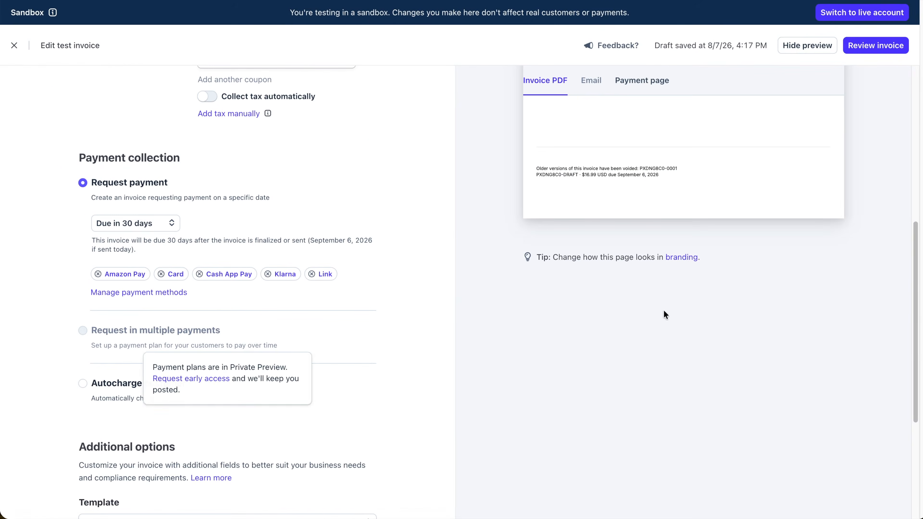
- Set the invoice brand colour to near black and the accent colour to lighter blue #2486d6
{"action": "left_click", "coordinate": [689, 257]}
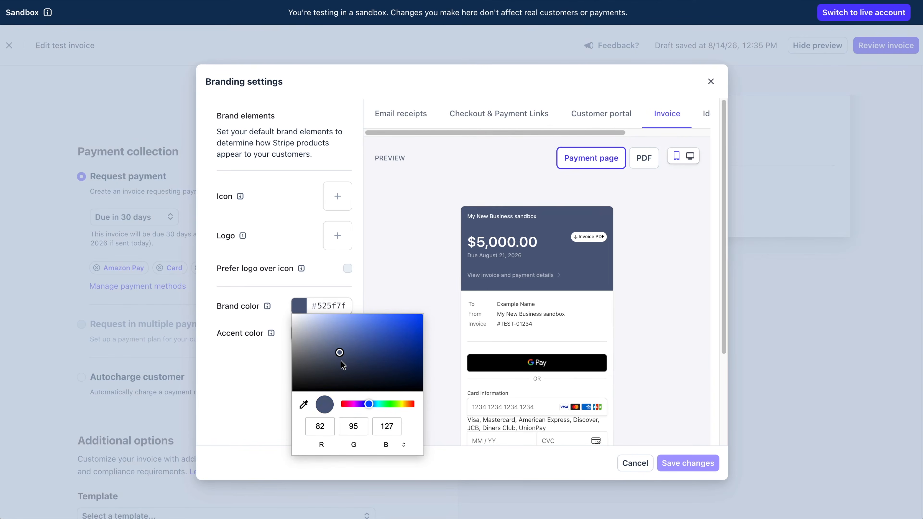
{"action": "mouse_move", "coordinate": [341, 361]}
{"action": "left_mouse_down"}
{"action": "mouse_move", "coordinate": [372, 336]}
{"action": "mouse_move", "coordinate": [421, 384]}
{"action": "left_mouse_up"}
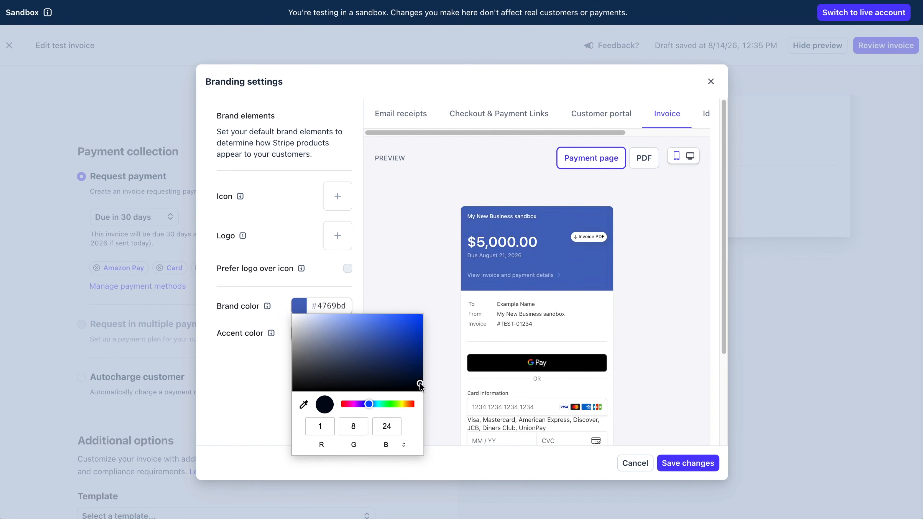
{"action": "left_click", "coordinate": [241, 382]}
{"action": "left_click", "coordinate": [297, 334]}
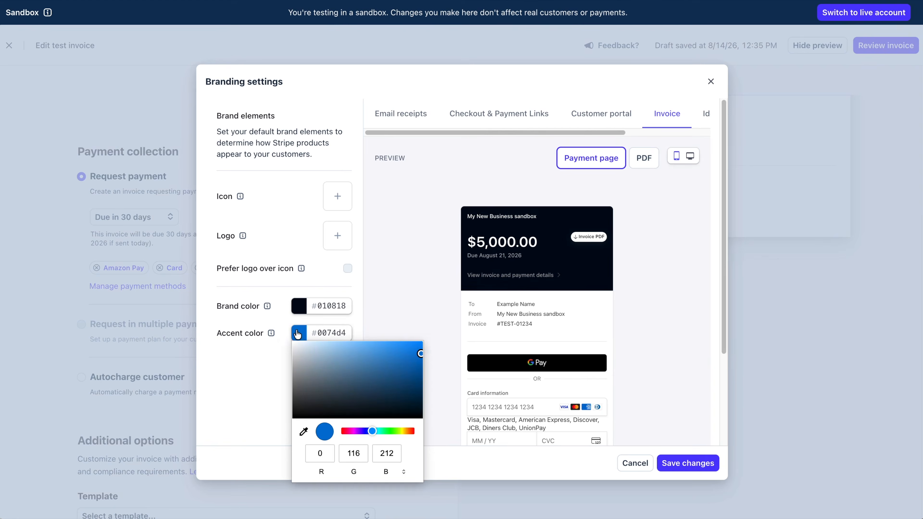
{"action": "left_click_drag", "start_coordinate": [420, 352], "coordinate": [361, 353]}
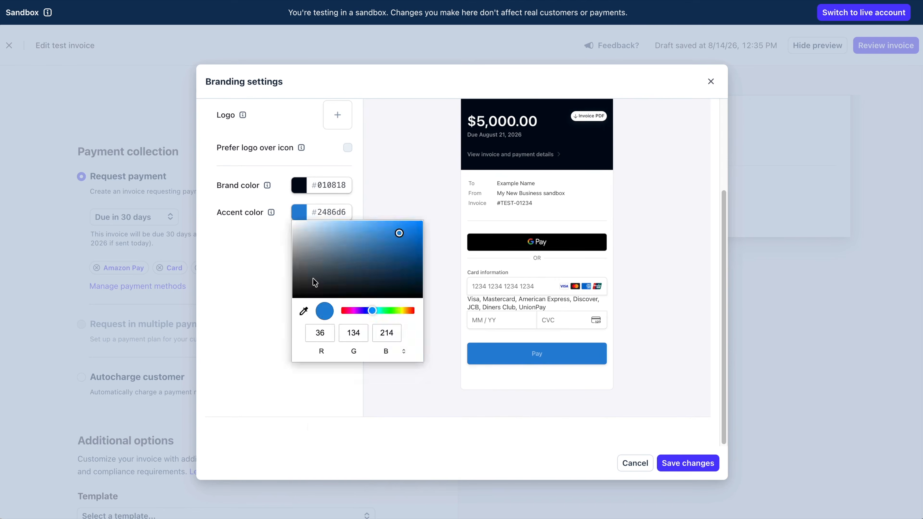
{"action": "left_click", "coordinate": [270, 431]}
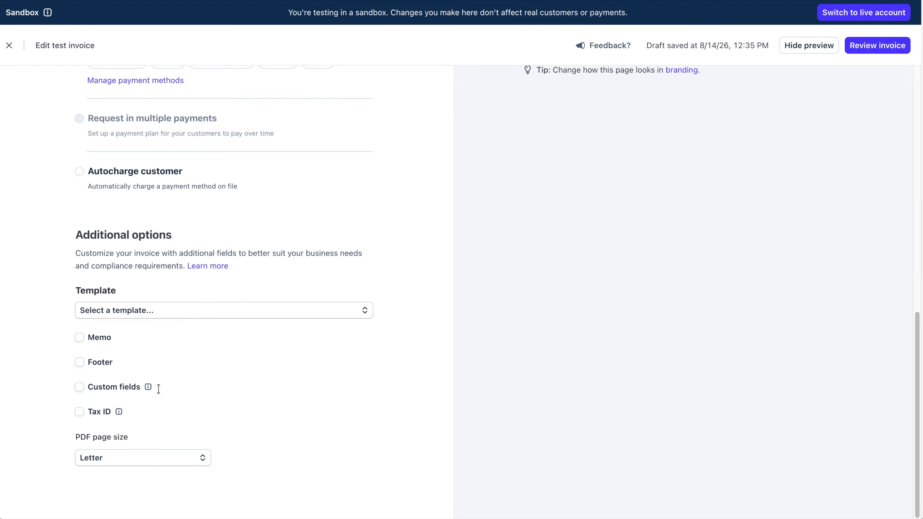
- Look at creating a new invoice template without saving one, then show the Invoice PDF preview
{"action": "left_click", "coordinate": [173, 314]}
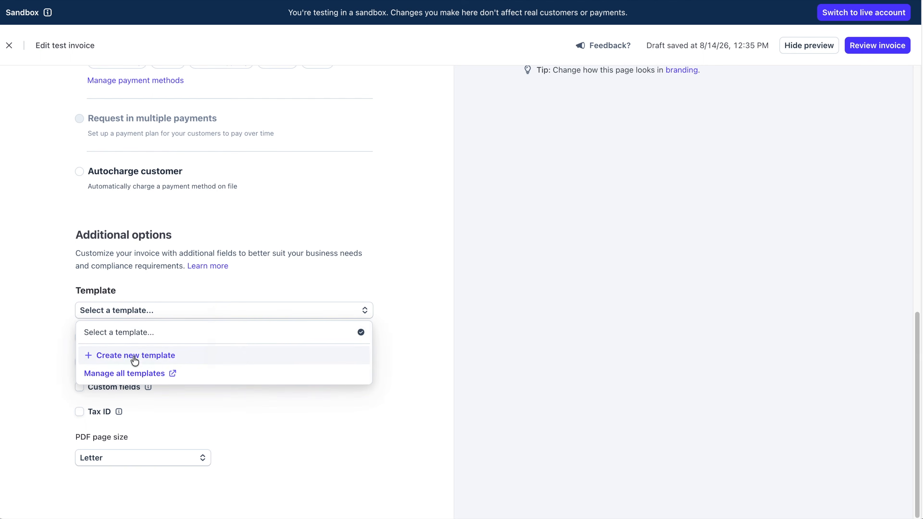
{"action": "left_click", "coordinate": [145, 356]}
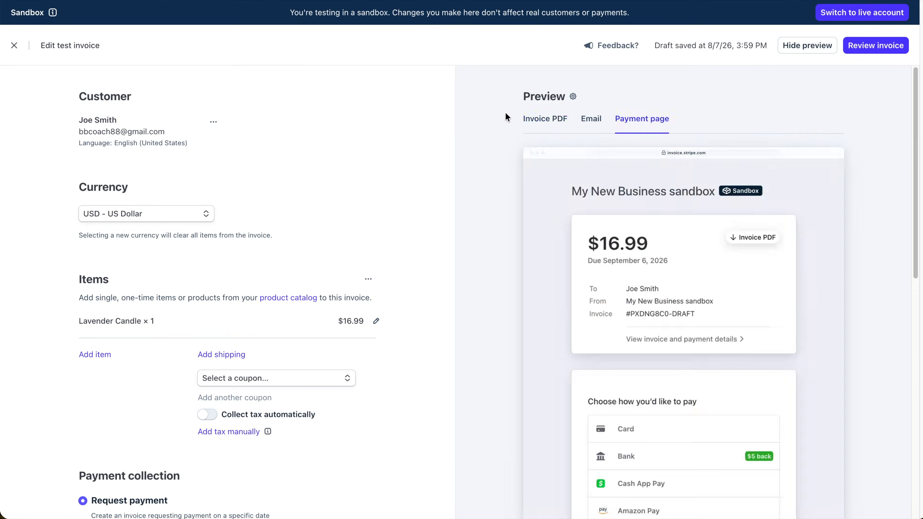
{"action": "left_click", "coordinate": [554, 120]}
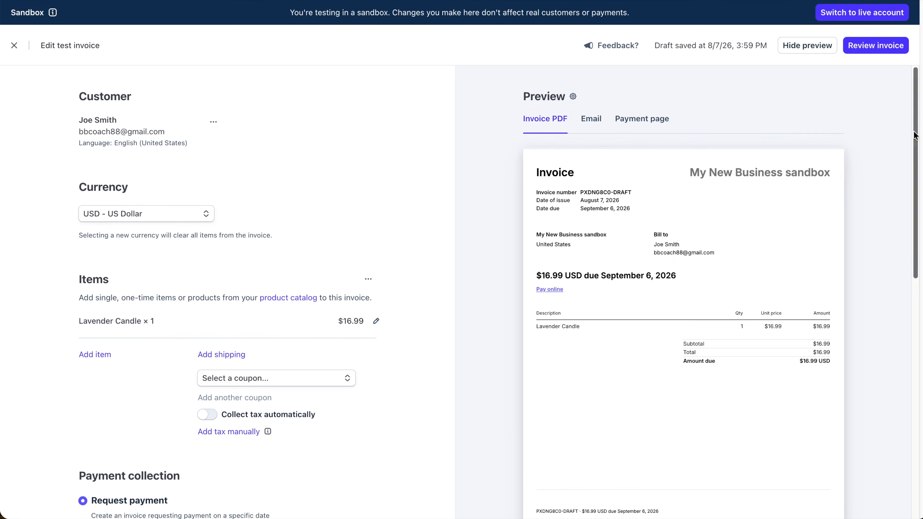
- Open the invoice review, trying a scheduled send date before leaving scheduling off
{"action": "left_click", "coordinate": [870, 47]}
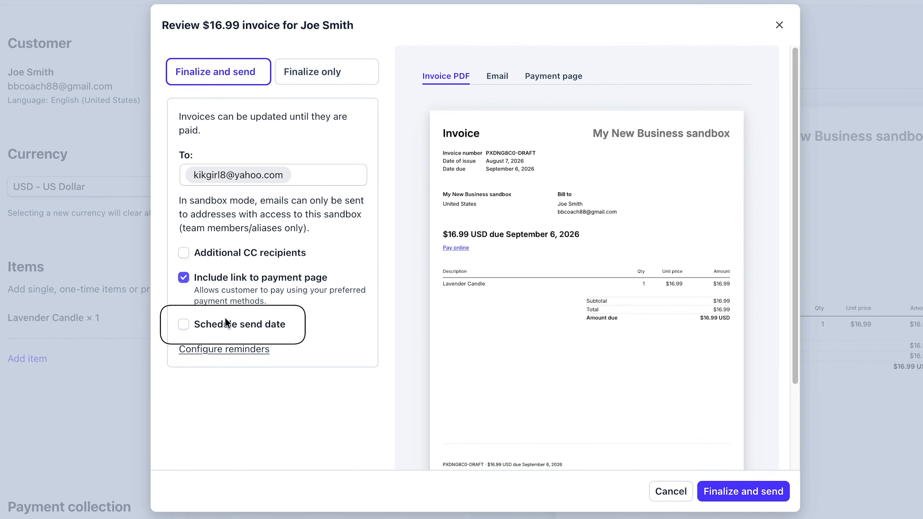
{"action": "left_click", "coordinate": [184, 324]}
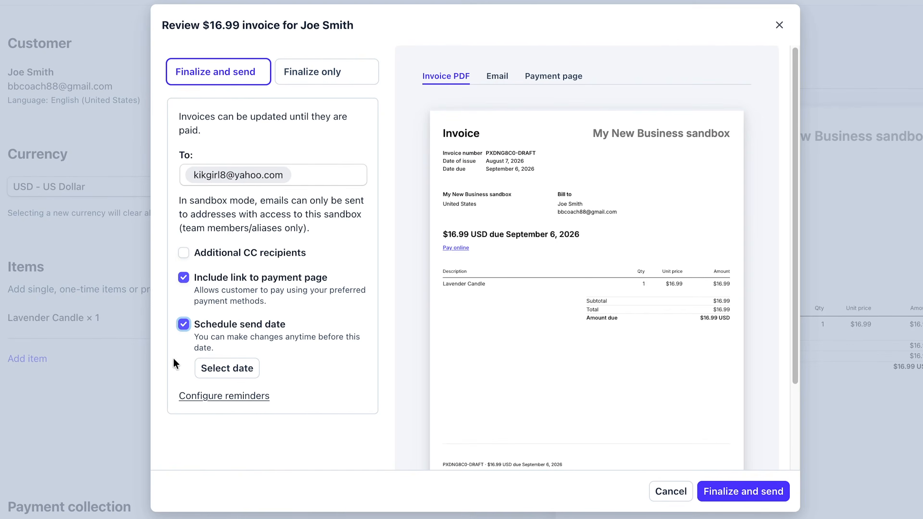
{"action": "left_click", "coordinate": [213, 368]}
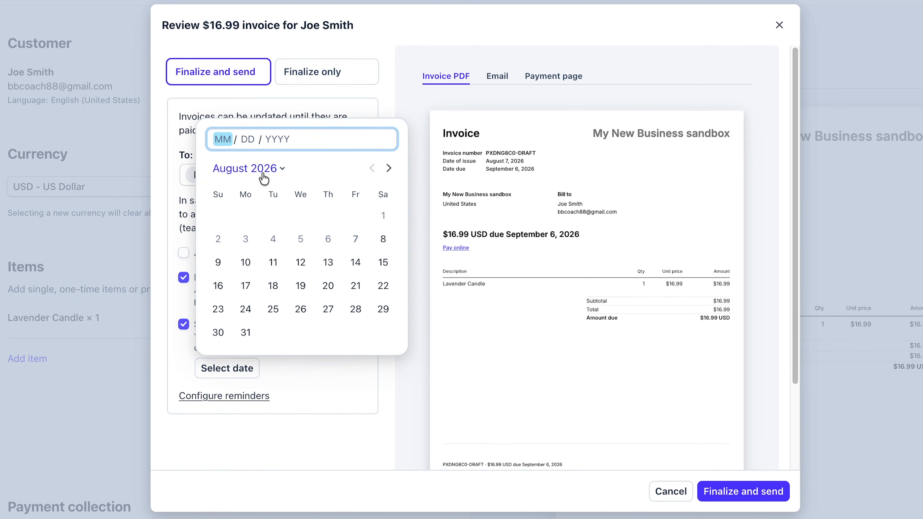
{"action": "left_click", "coordinate": [421, 442]}
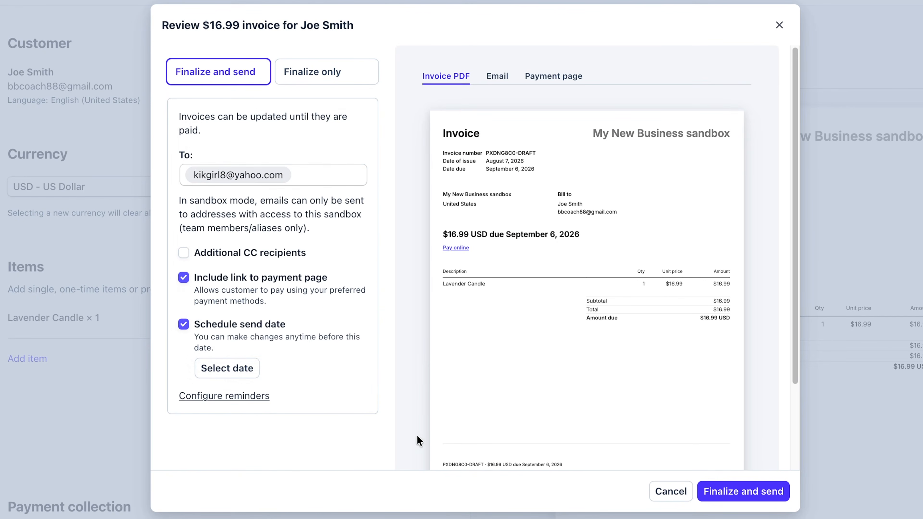
{"action": "left_click", "coordinate": [184, 324]}
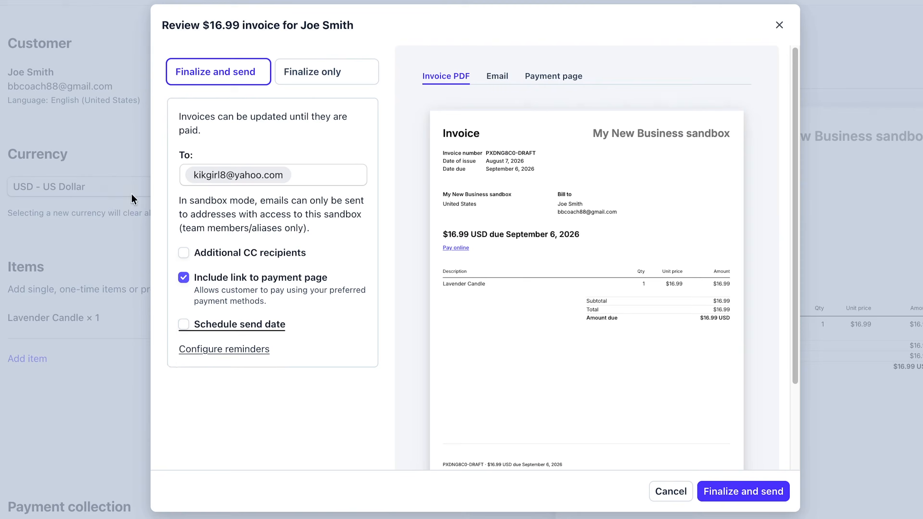
- Turn on invoice reminders for unpaid one-off invoices
{"action": "left_click", "coordinate": [233, 350]}
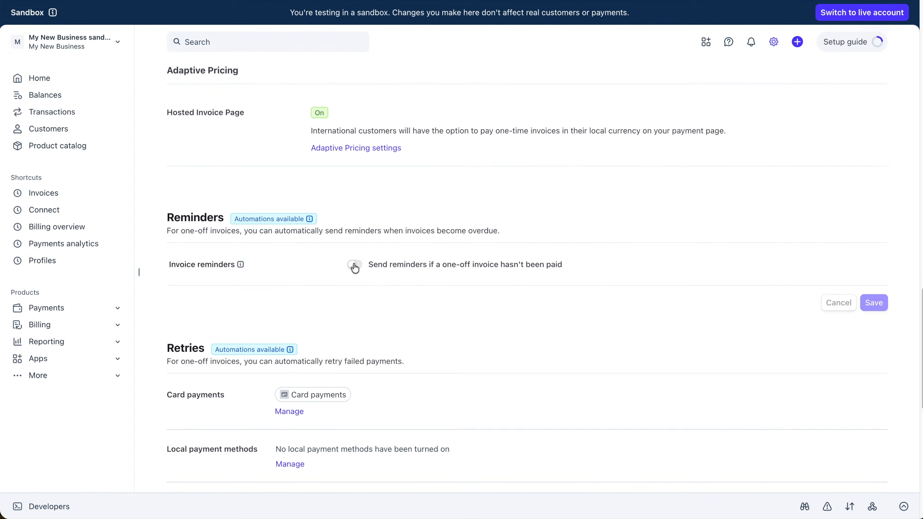
{"action": "left_click", "coordinate": [355, 266]}
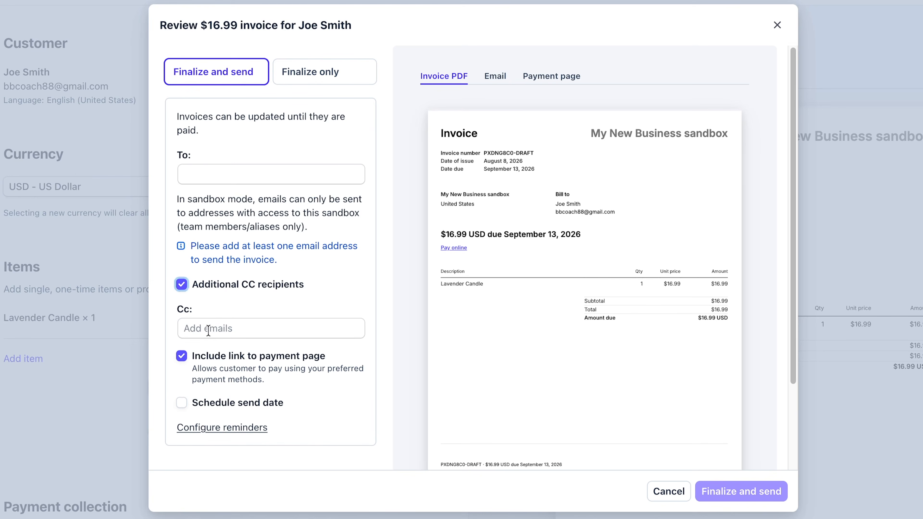
- Enter a CC e-mail address, then turn additional CC recipients back off
{"action": "left_click", "coordinate": [208, 330]}
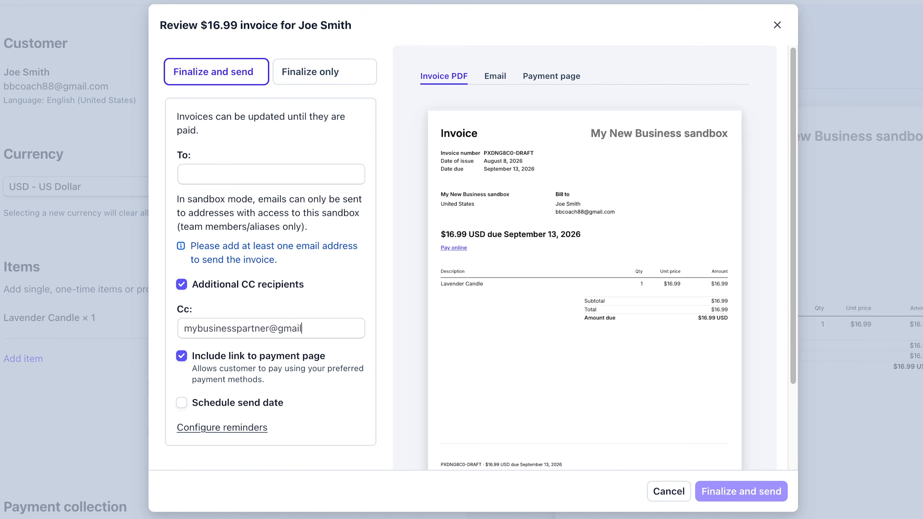
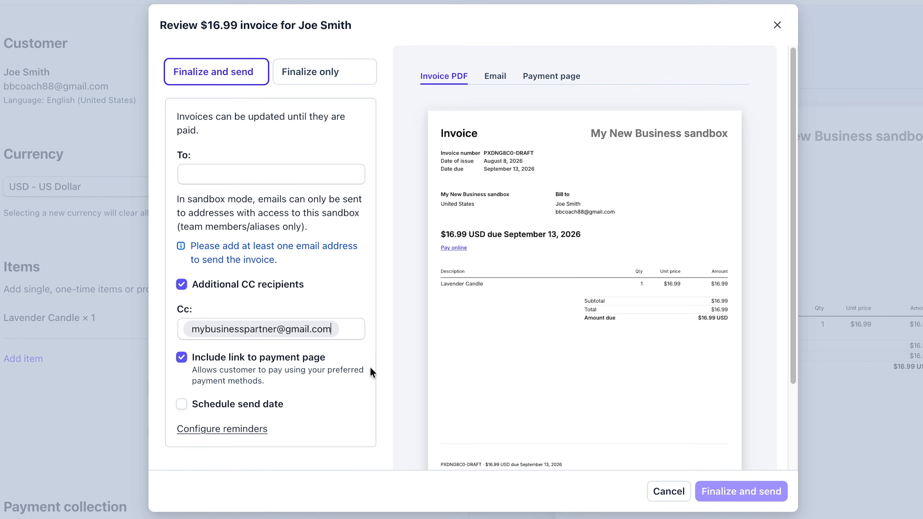
{"action": "left_click", "coordinate": [182, 285]}
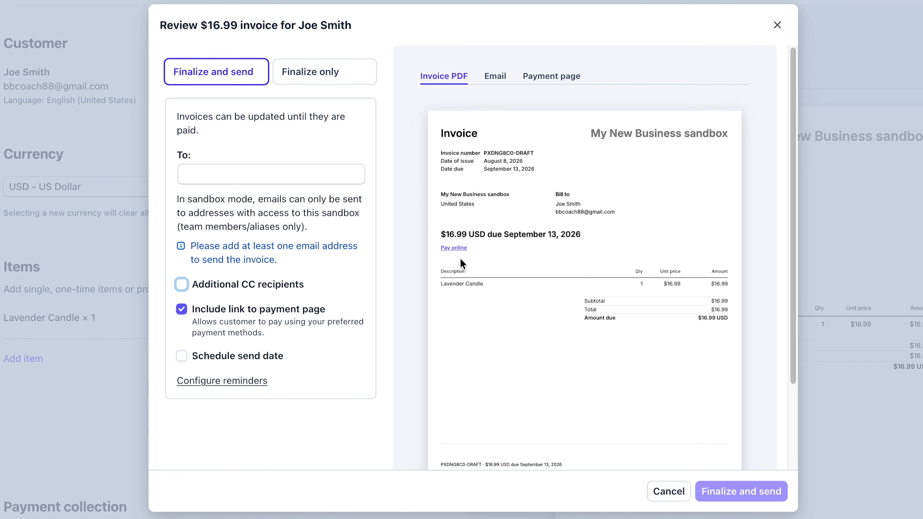
- Preview the customer e-mail and the payment page with its Card, Bank and Klarna options
{"action": "left_click", "coordinate": [494, 76]}
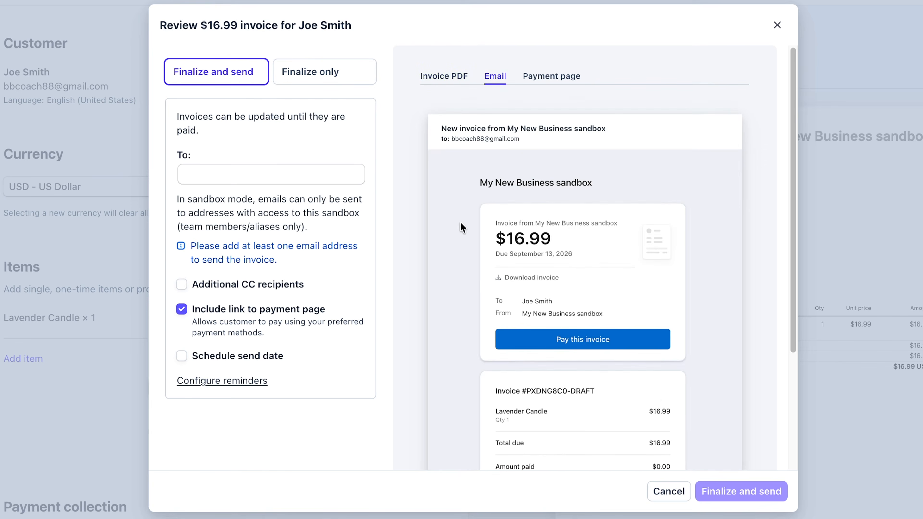
{"action": "left_click", "coordinate": [550, 78]}
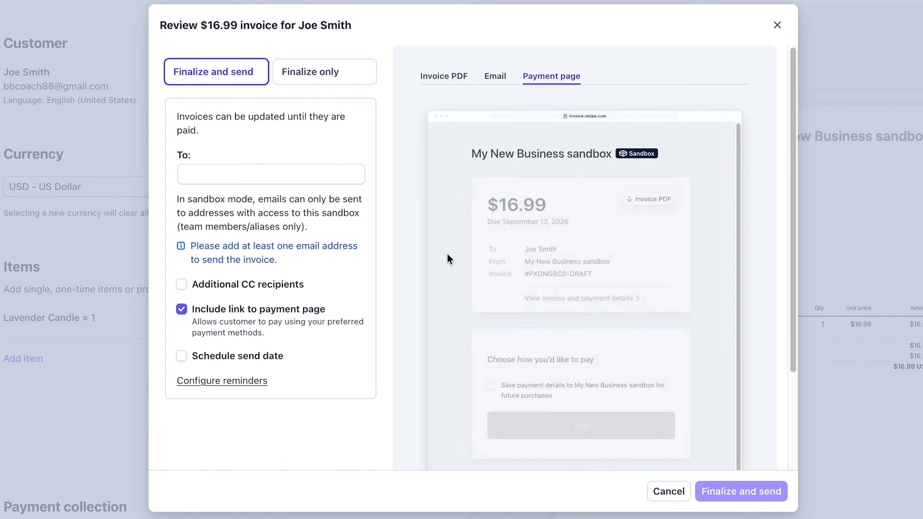
{"action": "scroll", "coordinate": [449, 259], "scroll_direction": "down", "scroll_amount": 3}
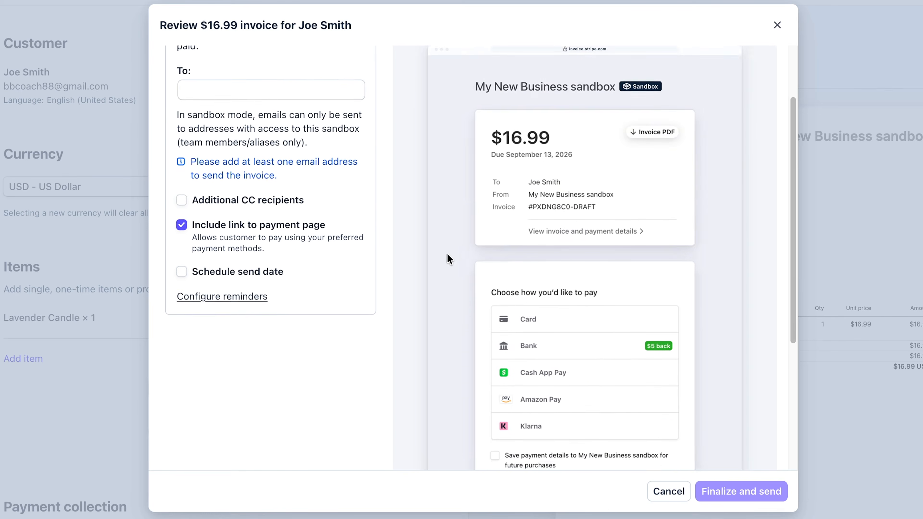
{"action": "scroll", "coordinate": [448, 254], "scroll_direction": "down", "scroll_amount": 3}
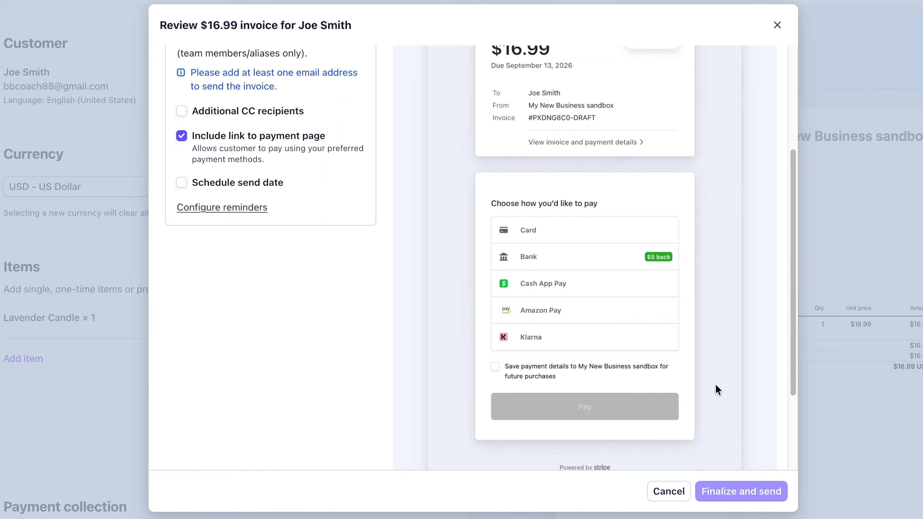